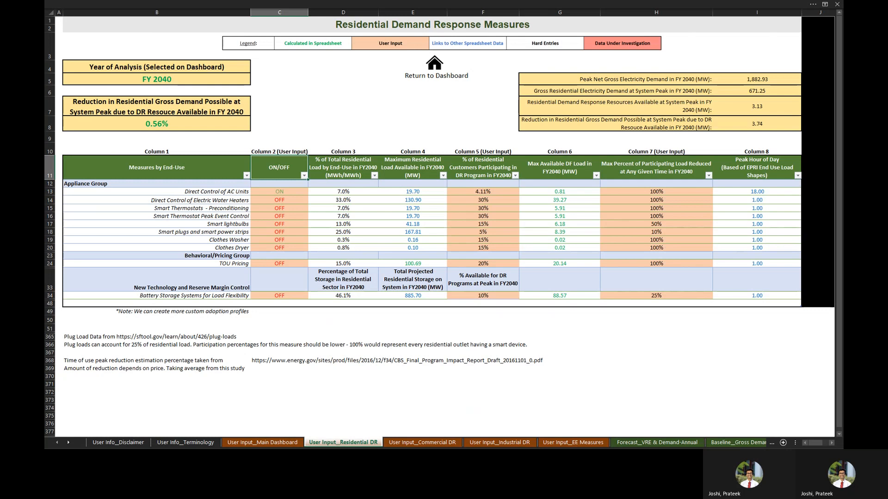
Examine the Direct Control of AC Units row and the customer participation and maximum load reduction columns of the residential measures
click(120, 193)
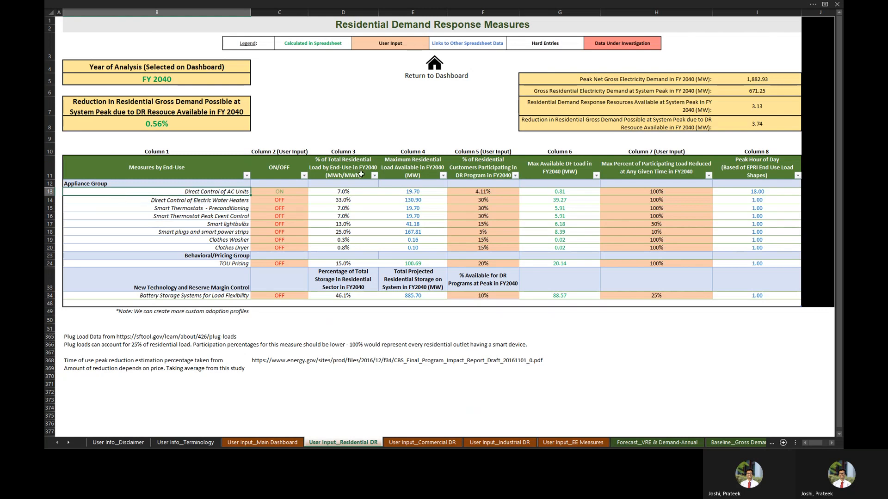
click(460, 191)
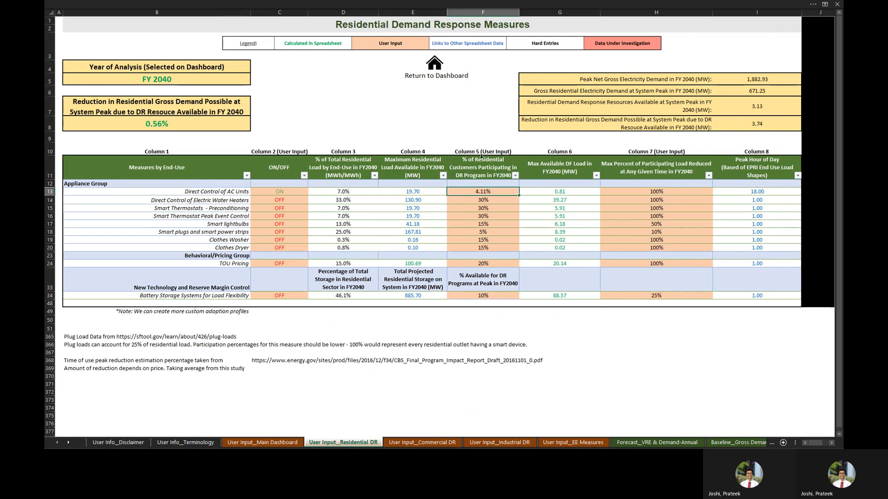
drag(463, 152, 452, 301)
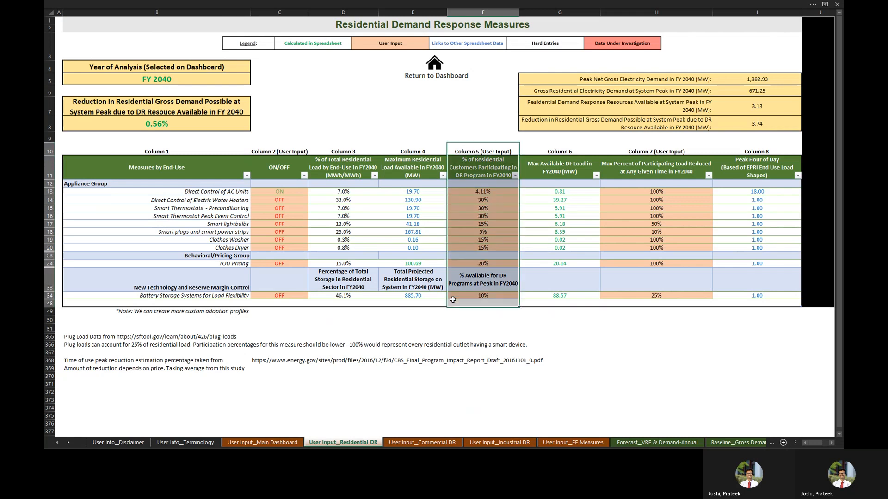
click(458, 193)
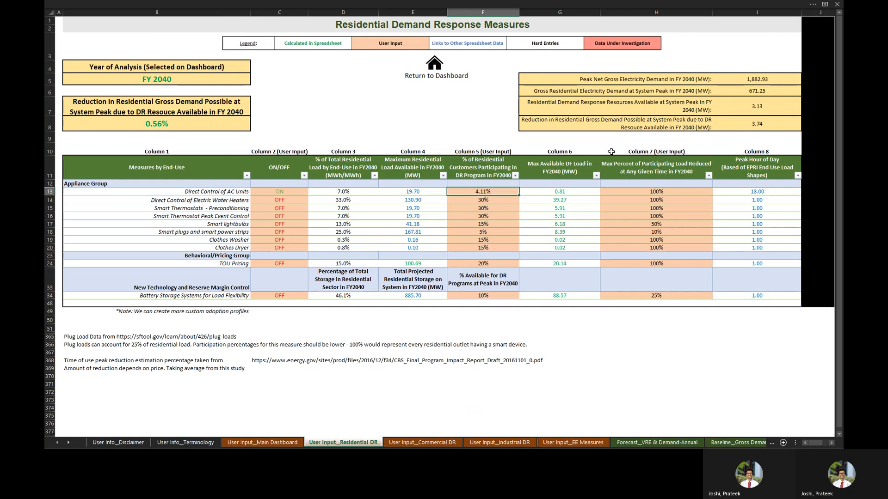
drag(613, 148, 625, 304)
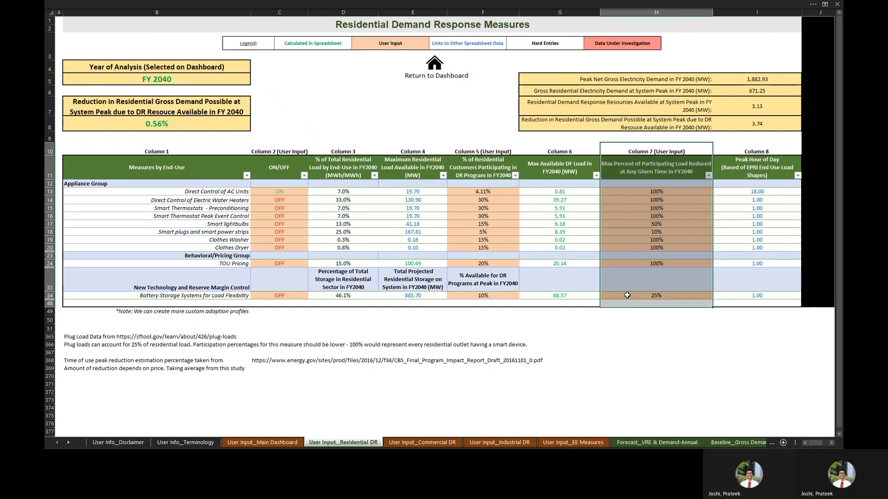
click(625, 193)
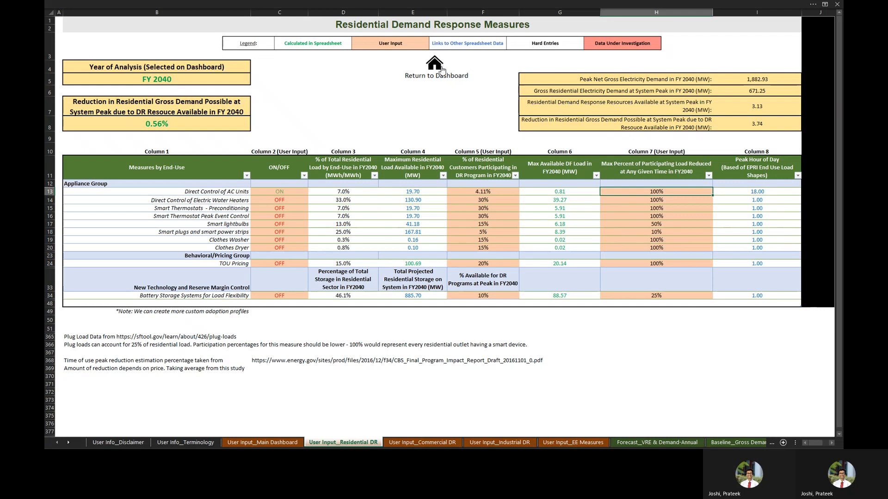
Return to the main dashboard and open the commercial demand response measures linked under Input (5)
click(439, 66)
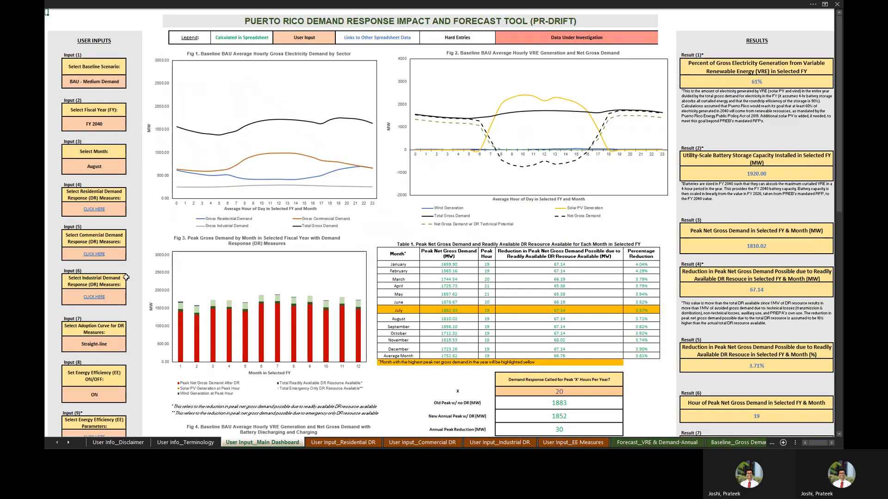
click(76, 227)
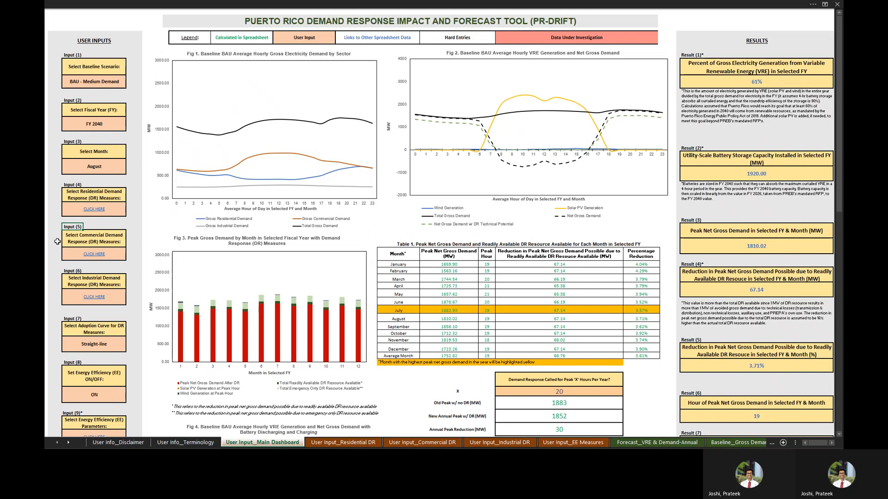
click(109, 255)
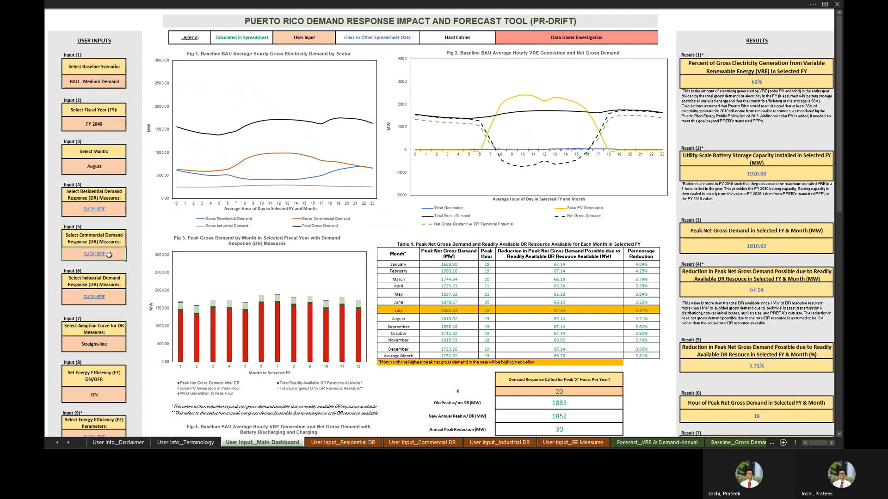
click(109, 255)
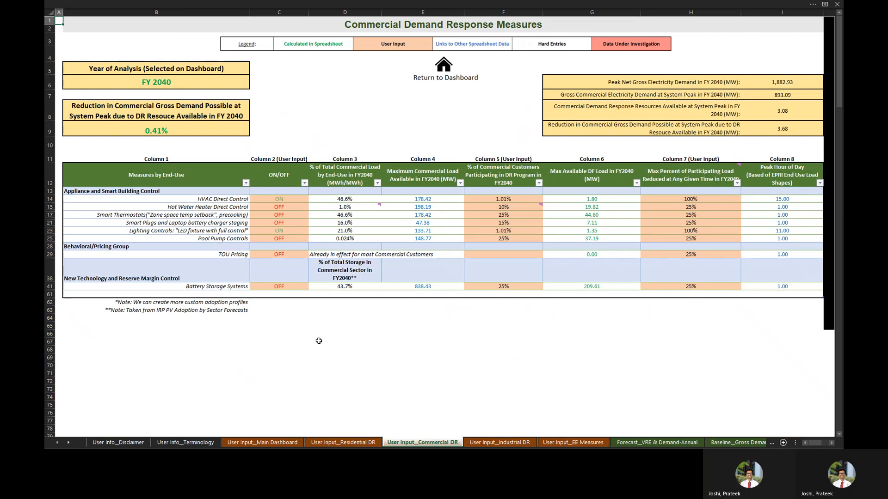
Examine the on/off status, customer participation and maximum load reduction inputs for HVAC Direct Control and Lighting Controls
click(319, 333)
click(259, 198)
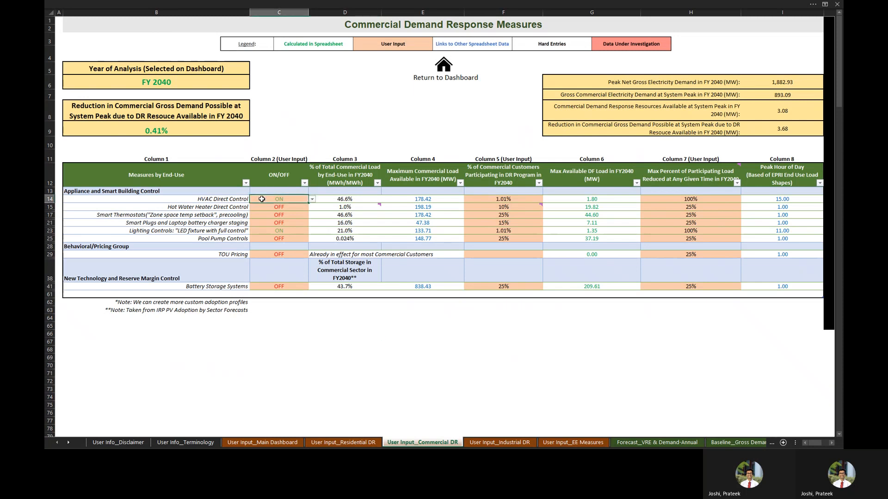
click(262, 230)
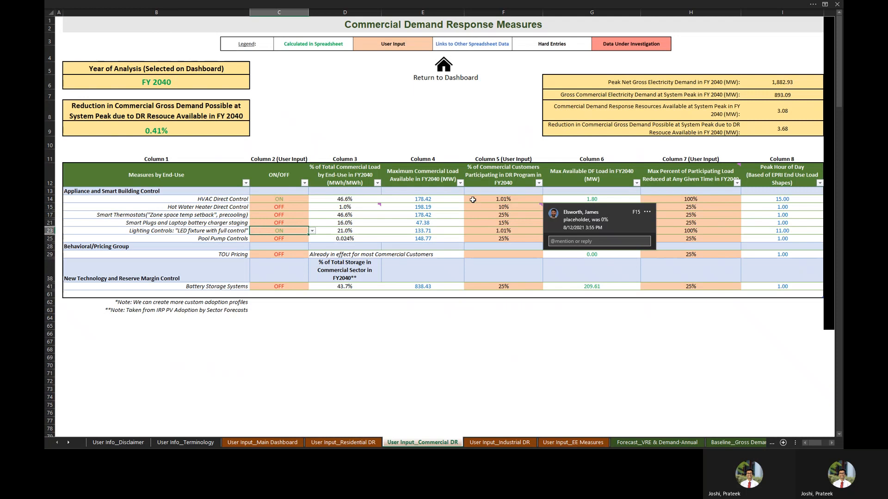
click(473, 200)
ctrl+click(475, 230)
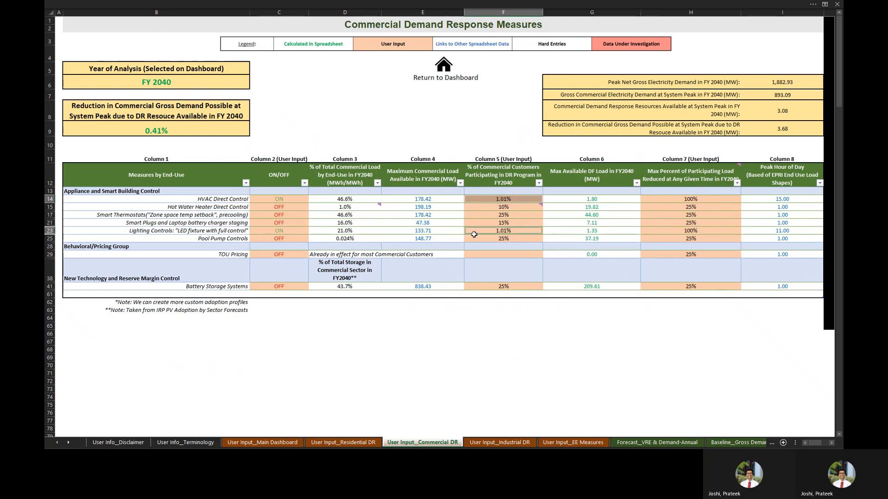
click(477, 230)
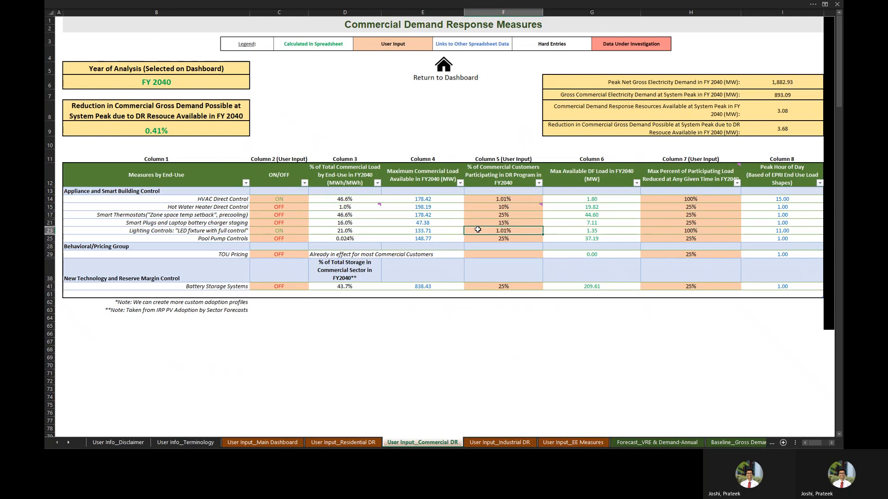
drag(472, 160, 491, 281)
click(470, 230)
click(682, 199)
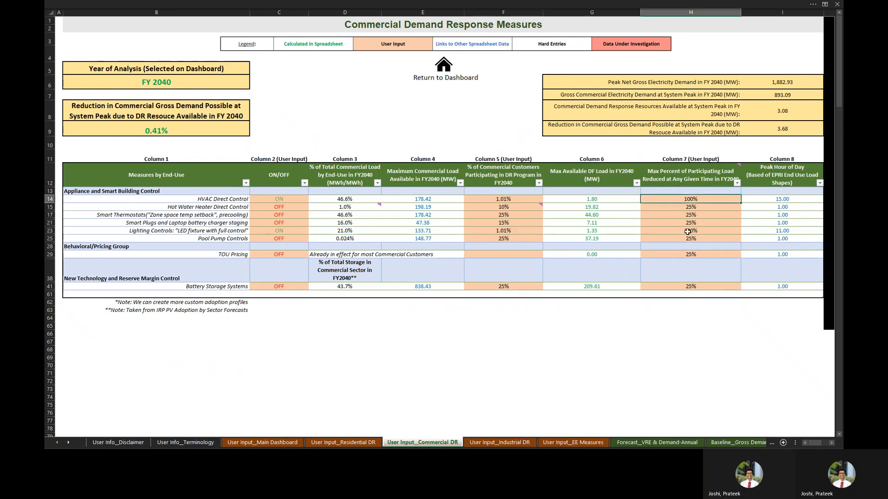
ctrl+click(678, 231)
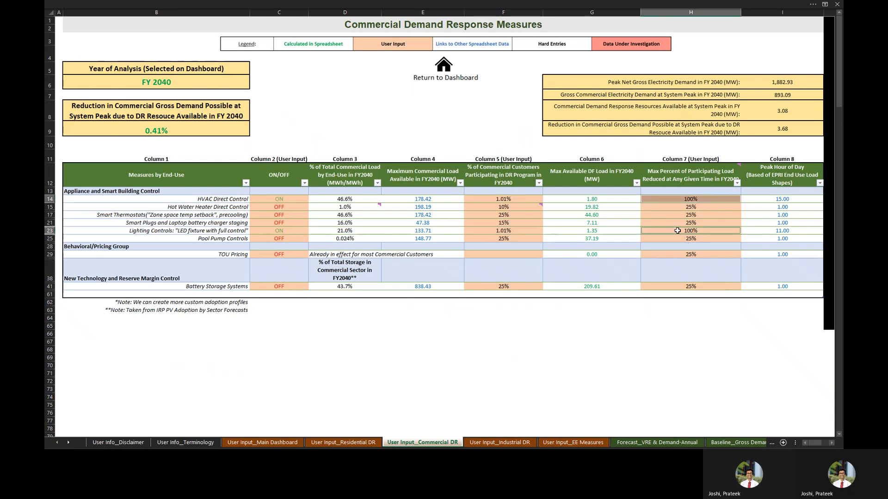
Open the industrial demand response measures from the dashboard and examine the total resource and emergency-only percentage inputs
click(445, 76)
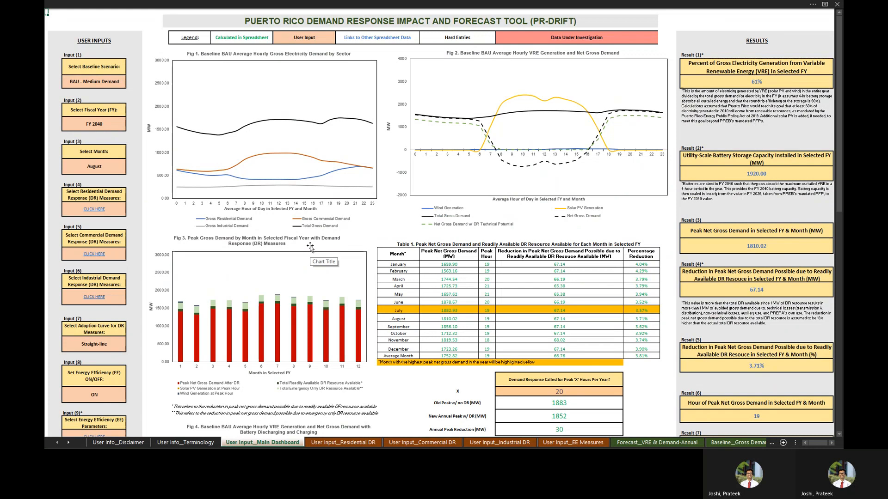
click(100, 301)
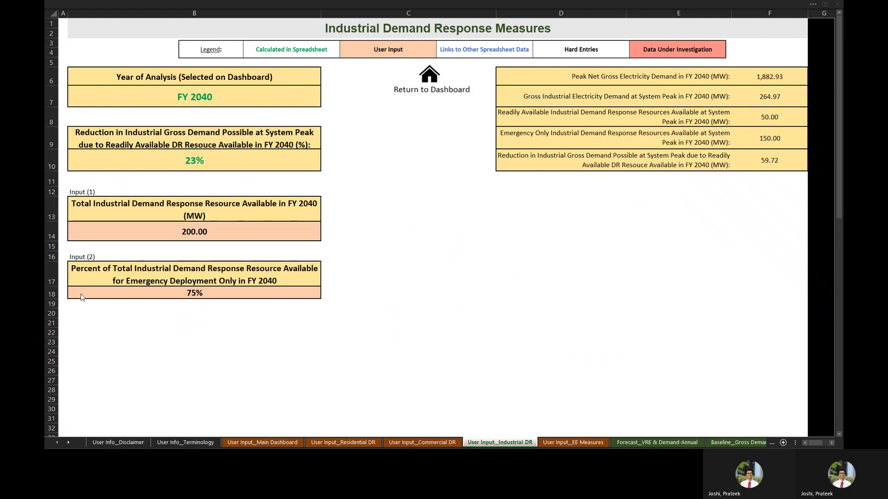
click(92, 216)
click(330, 290)
click(312, 277)
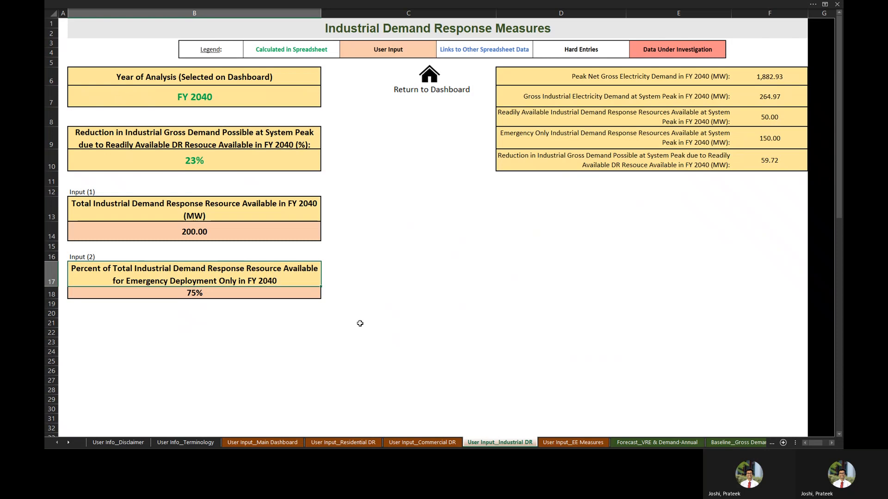
click(279, 294)
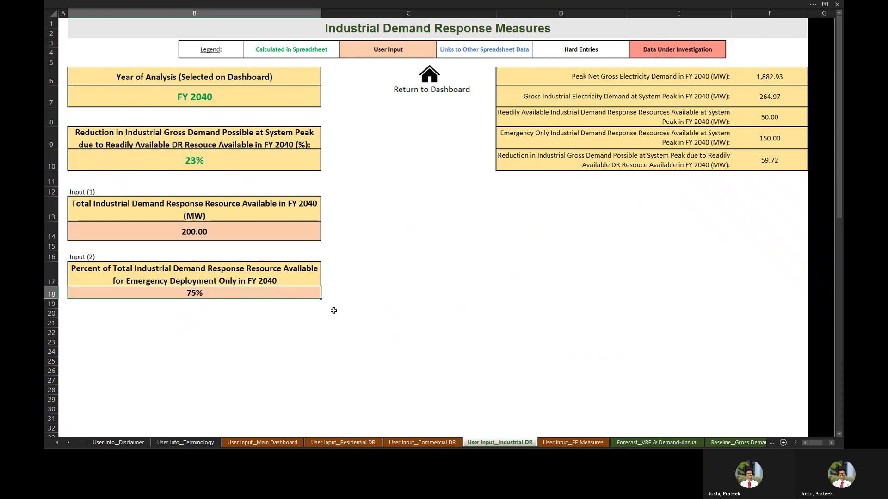
Return to the main dashboard and choose Straight-line as the adoption curve for DR measures
click(435, 82)
scroll(144, 368, down, 3)
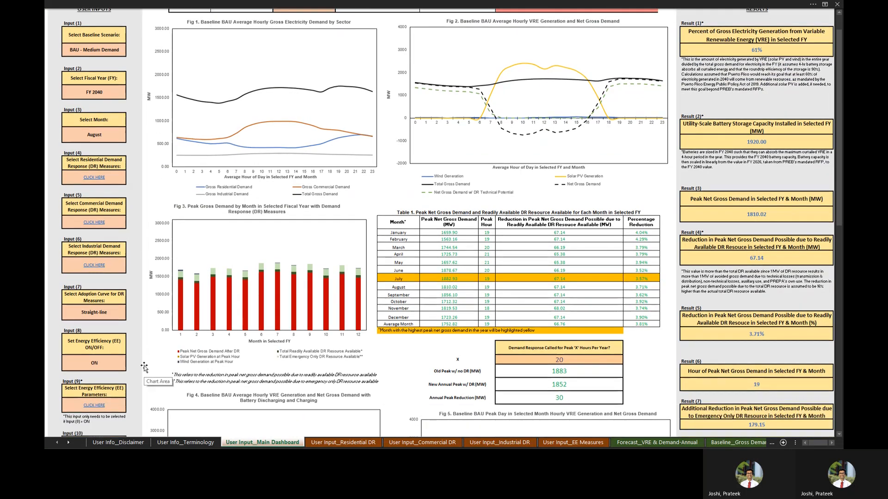
click(140, 291)
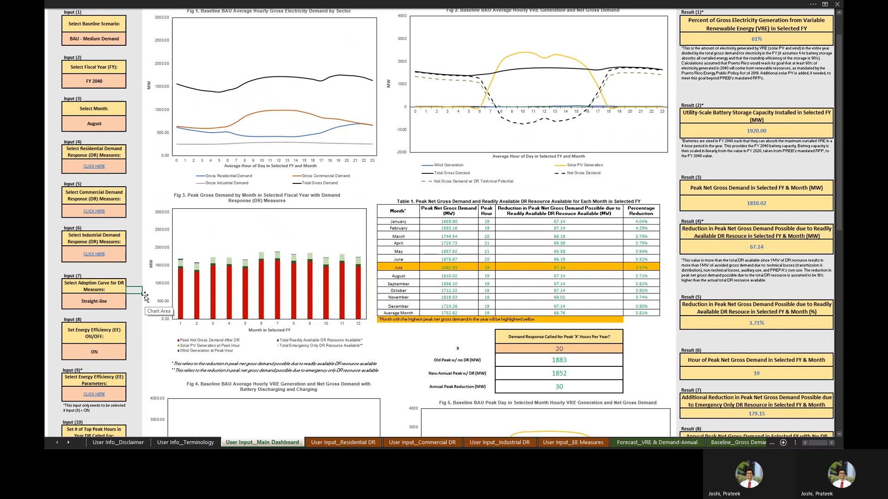
click(110, 301)
click(128, 300)
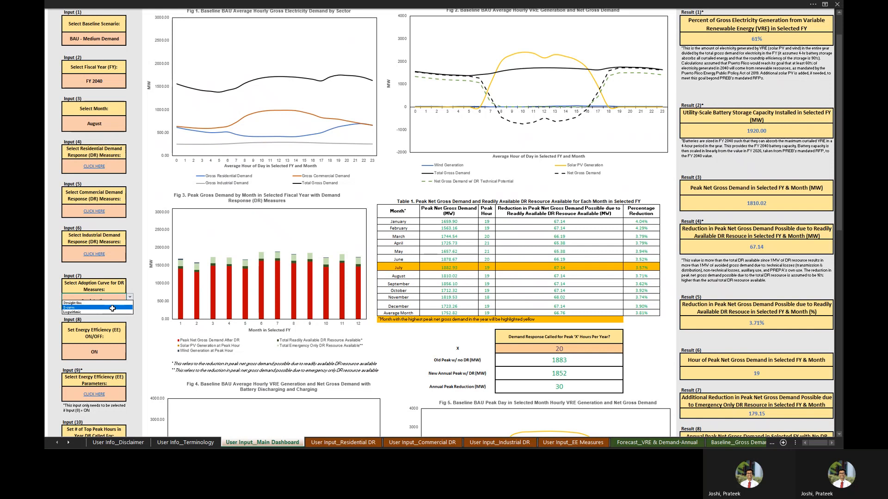
click(111, 303)
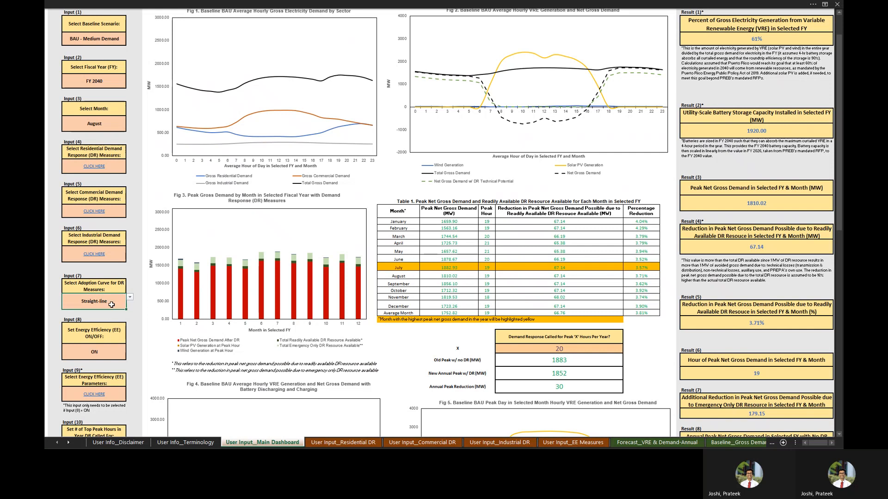
click(134, 305)
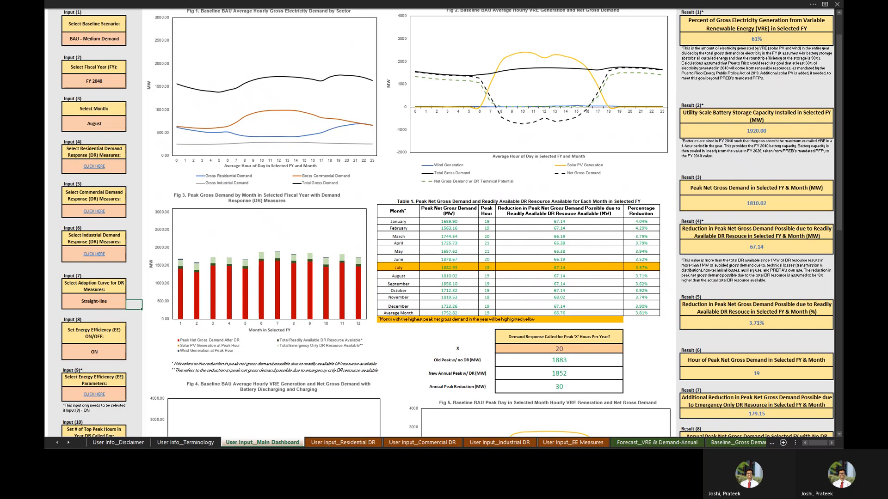
click(131, 335)
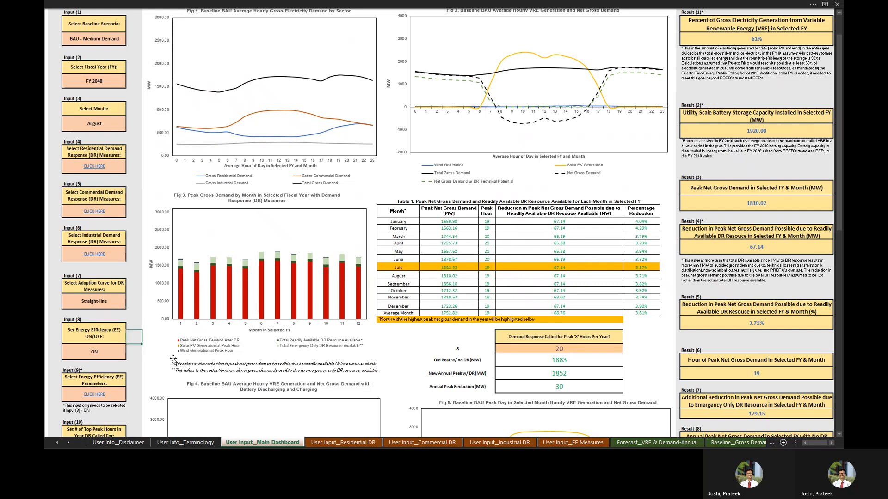